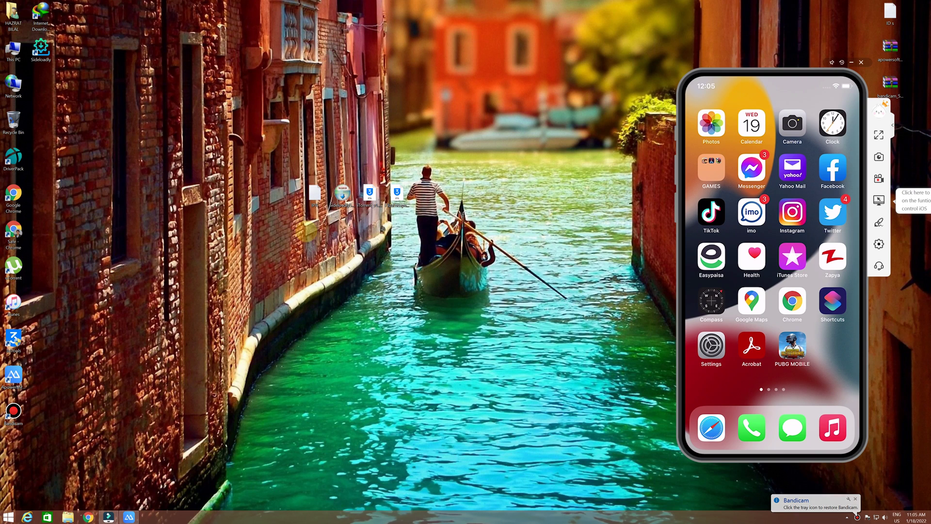
# Step: Refresh the Windows desktop from its context menu
pyautogui.rightClick(312, 271)
pyautogui.click(330, 291)
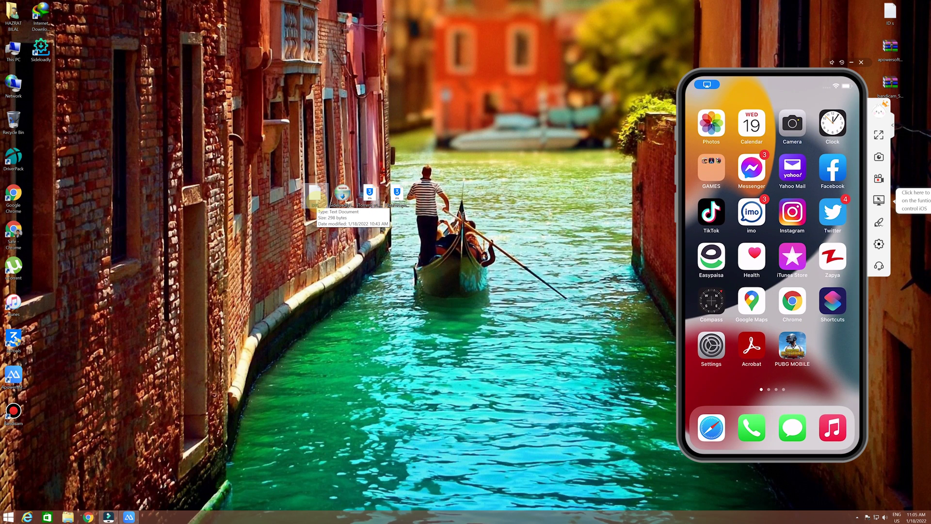
# Step: Review the opening lines of the IPA notes text file, then close it
pyautogui.doubleClick(314, 195)
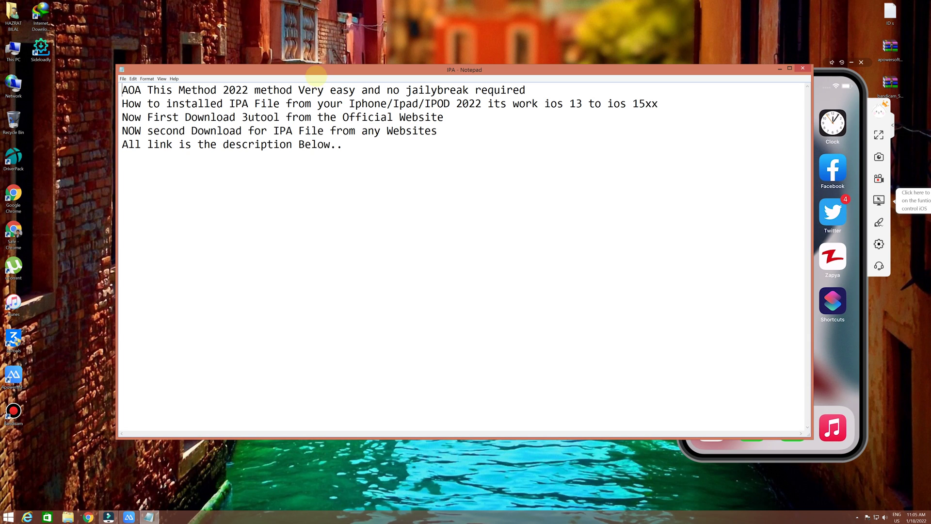
pyautogui.moveTo(217, 92); pyautogui.dragTo(436, 151)
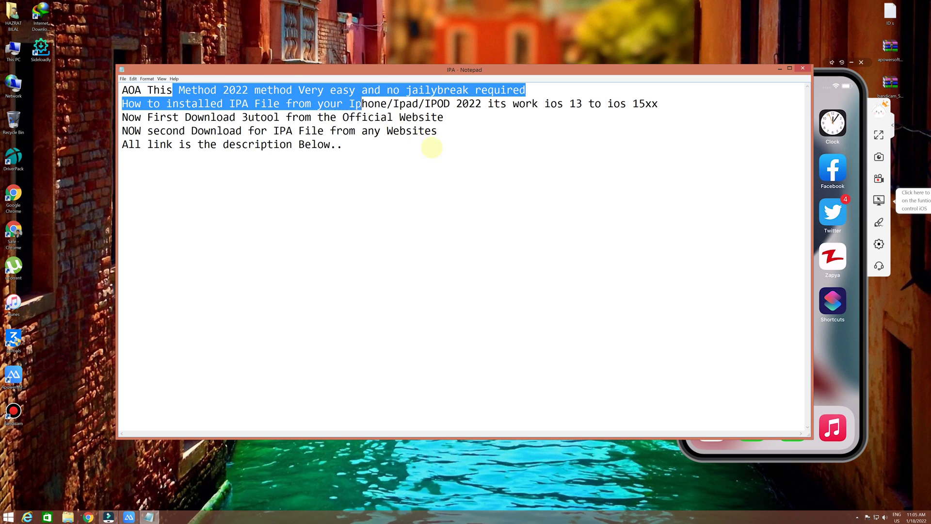
pyautogui.click(502, 150)
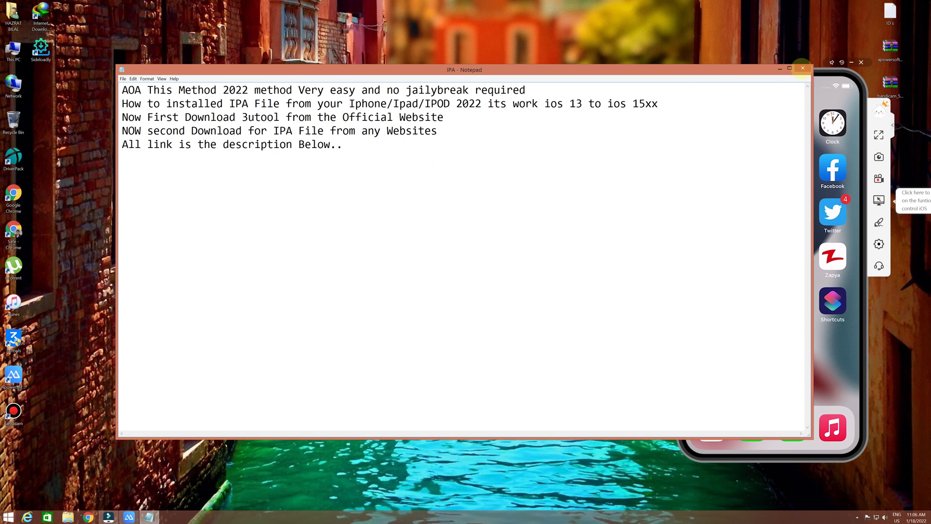
pyautogui.click(801, 69)
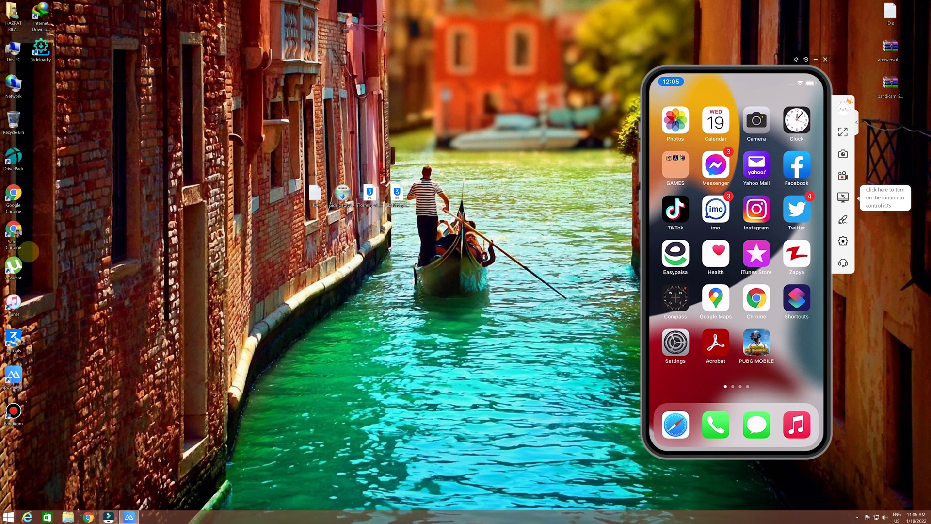
# Step: Launch Google Chrome from the desktop shortcut and position its profile picker
pyautogui.doubleClick(13, 195)
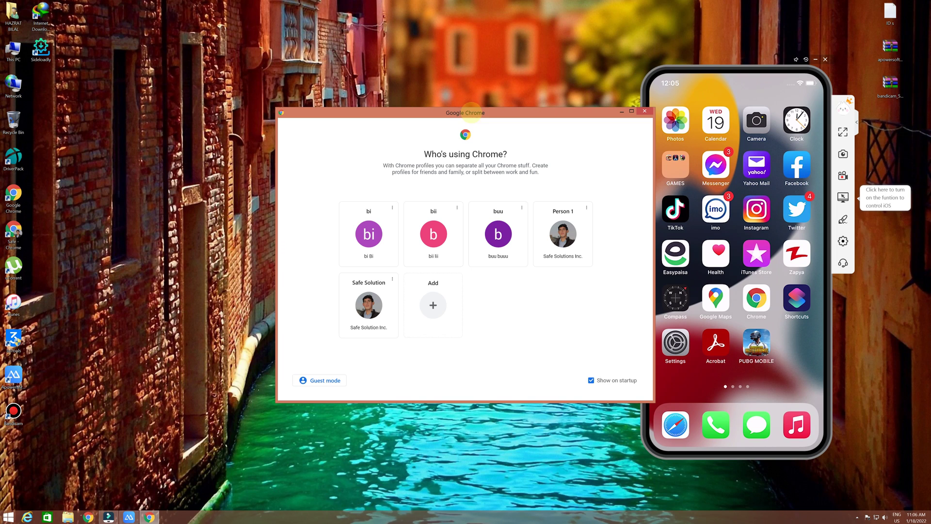
pyautogui.moveTo(489, 115); pyautogui.dragTo(449, 116)
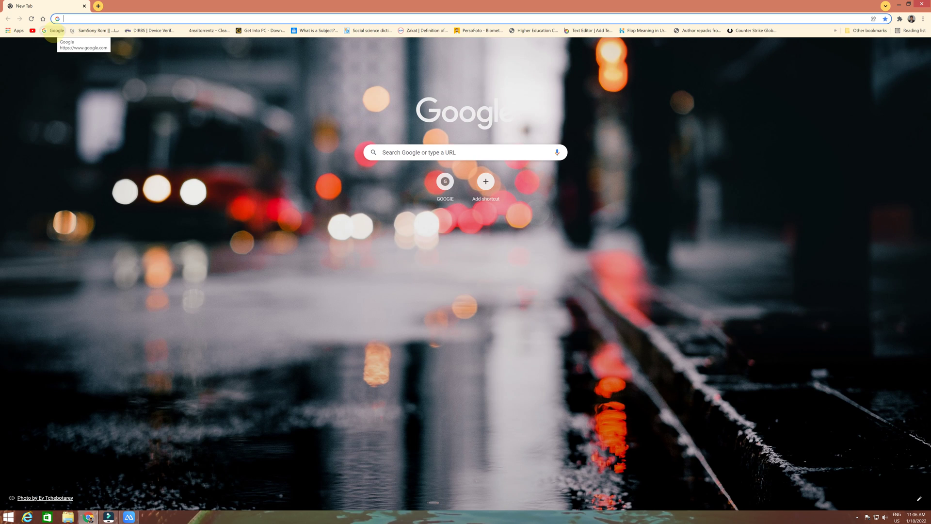
# Step: Search Google for 'sideloadly setup 64' using the history suggestion
pyautogui.click(53, 30)
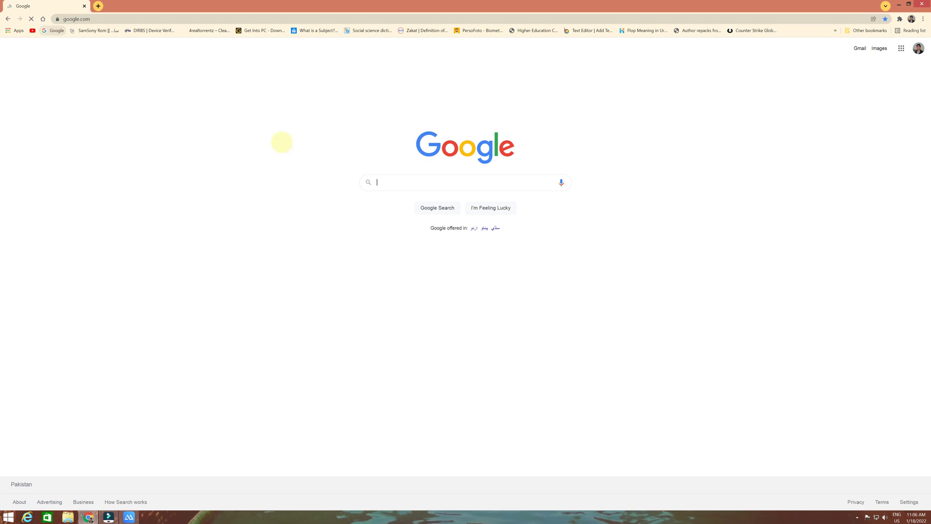
pyautogui.click(396, 182)
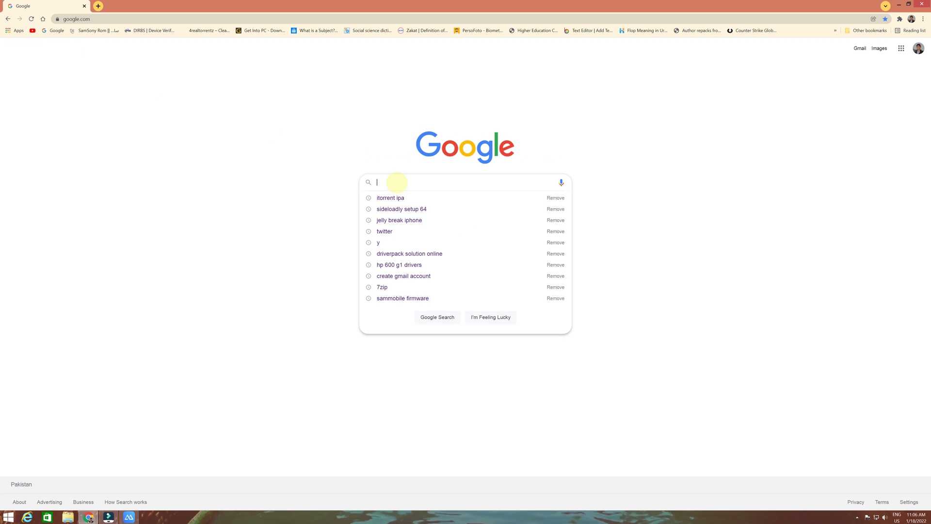
pyautogui.click(391, 209)
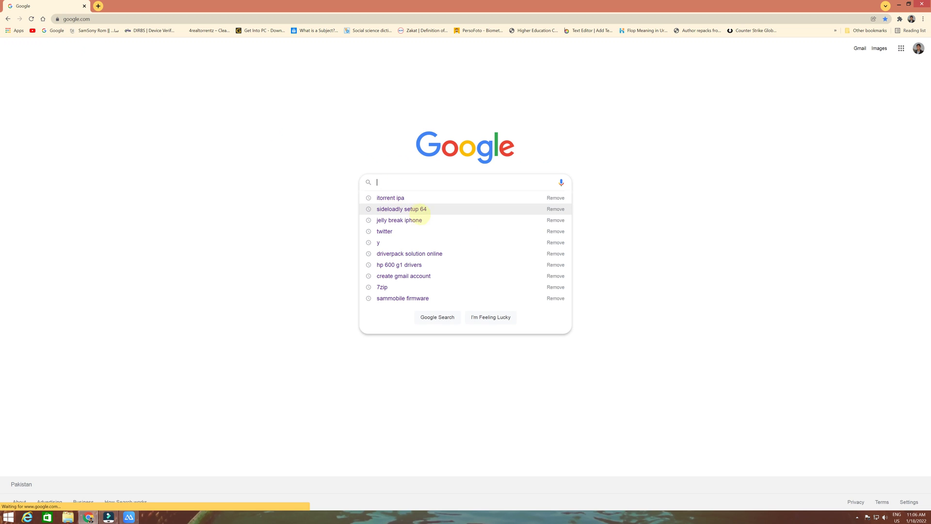
pyautogui.click(421, 210)
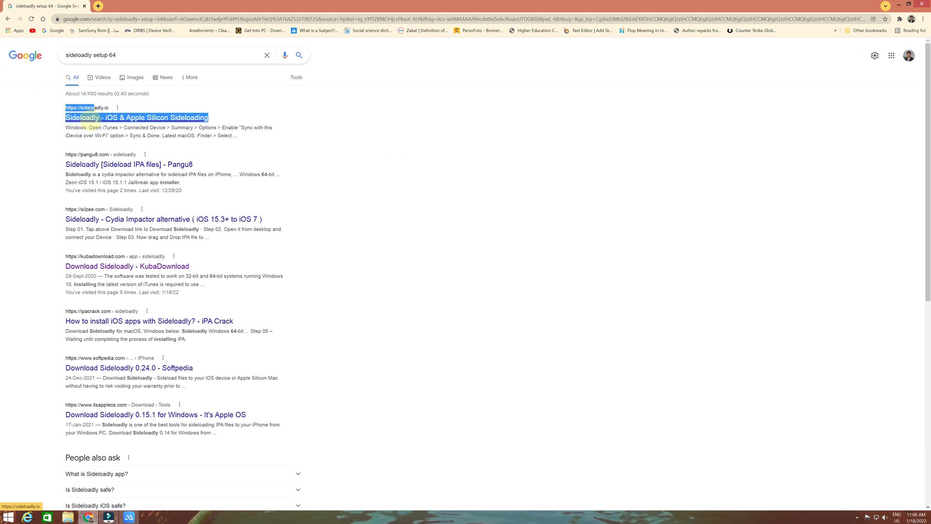
# Step: Start the Windows 32-bit Sideloadly download from the official sideloadly.io site
pyautogui.click(89, 118)
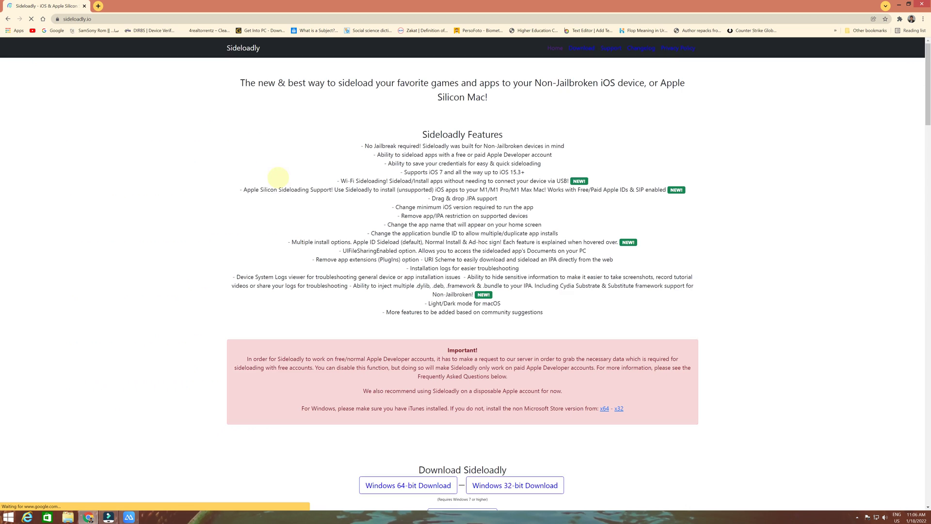
pyautogui.scroll(-1, 374, 245)
pyautogui.scroll(-3, 393, 255)
pyautogui.scroll(-1, 408, 261)
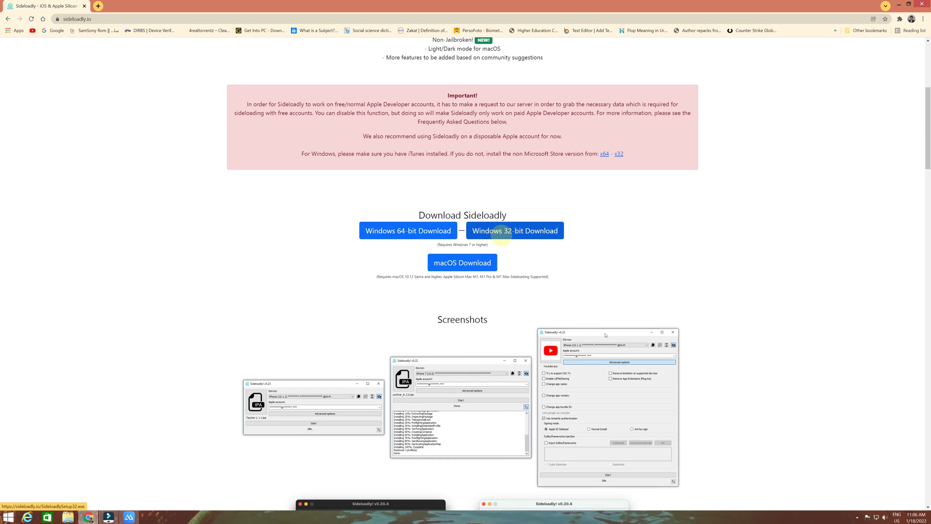
pyautogui.click(515, 230)
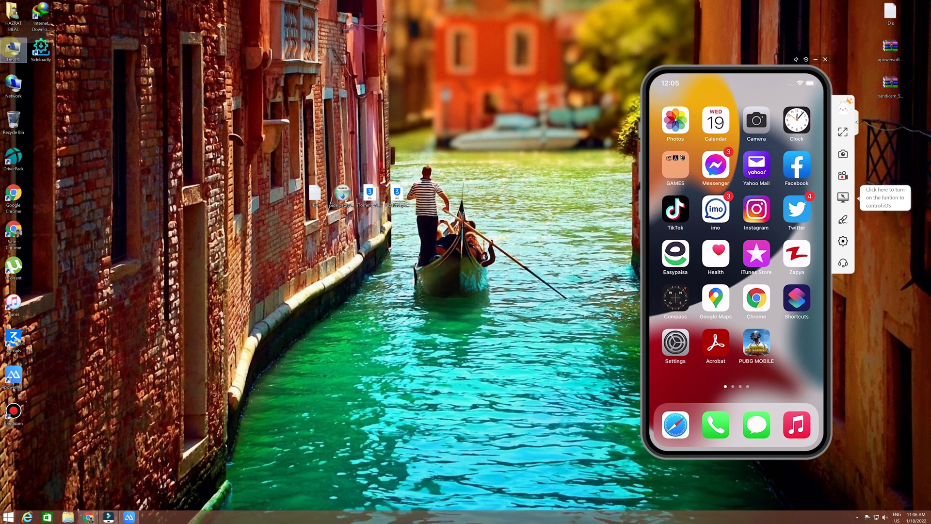
# Step: Show This PC's System properties to confirm the 64-bit operating system type
pyautogui.rightClick(10, 48)
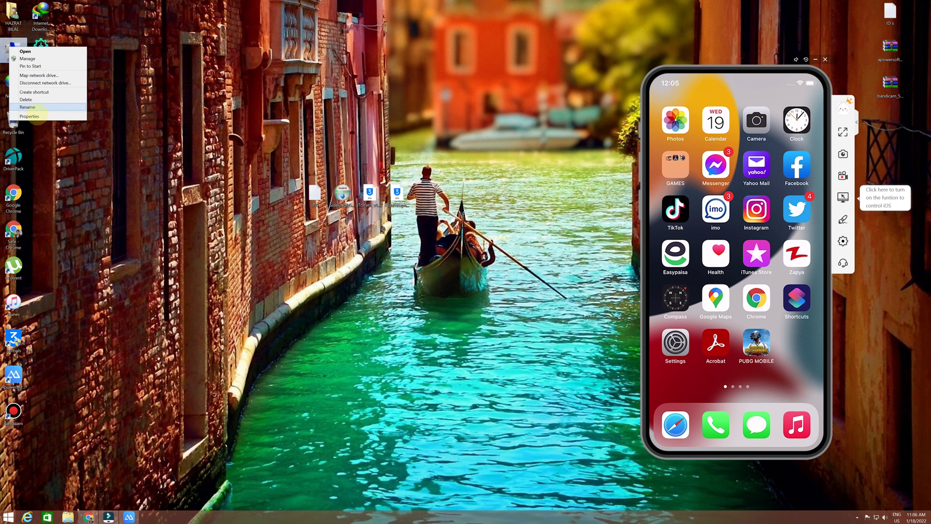
pyautogui.click(33, 116)
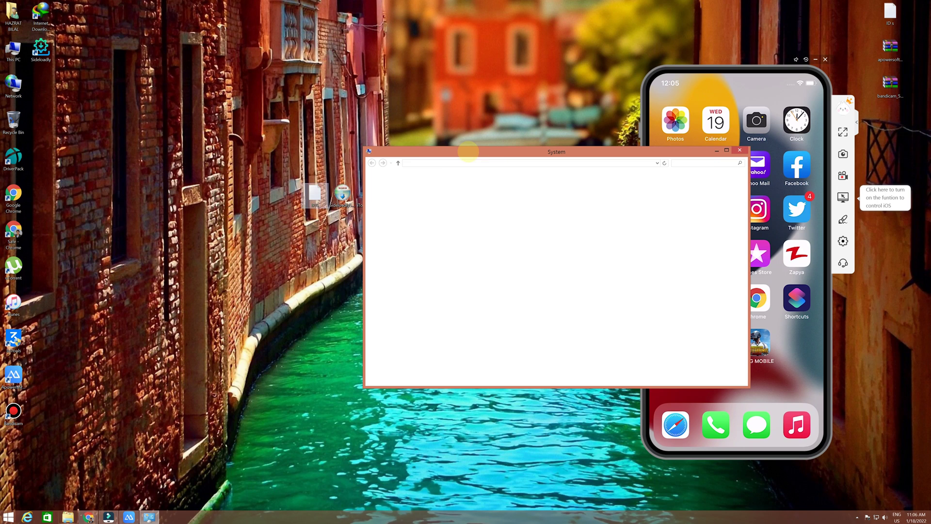
pyautogui.moveTo(473, 150); pyautogui.dragTo(378, 138)
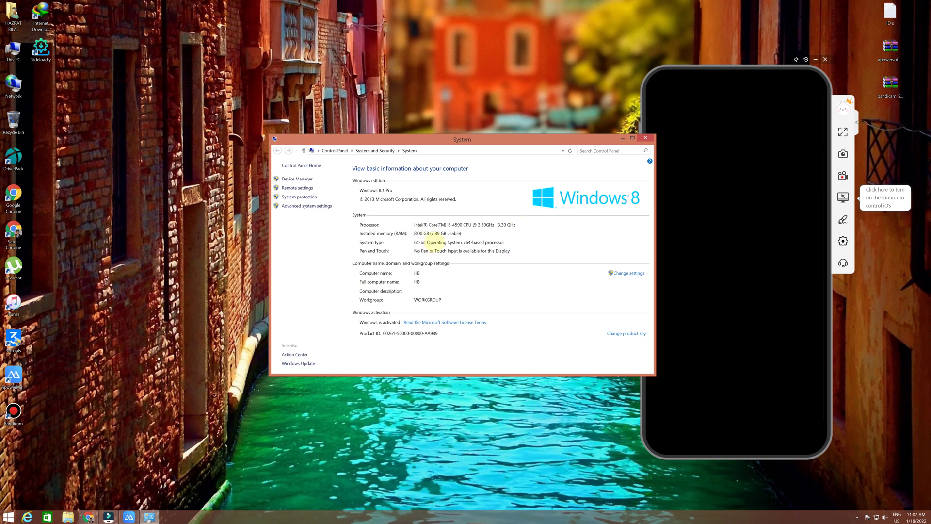
# Step: Return to the Sideloadly download page in Chrome, then minimise the browser to the desktop
pyautogui.click(646, 137)
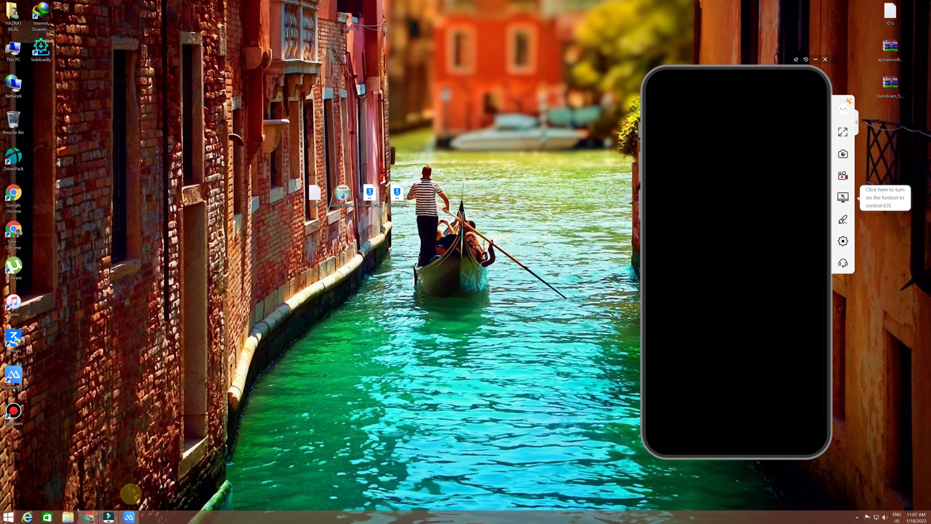
pyautogui.click(87, 517)
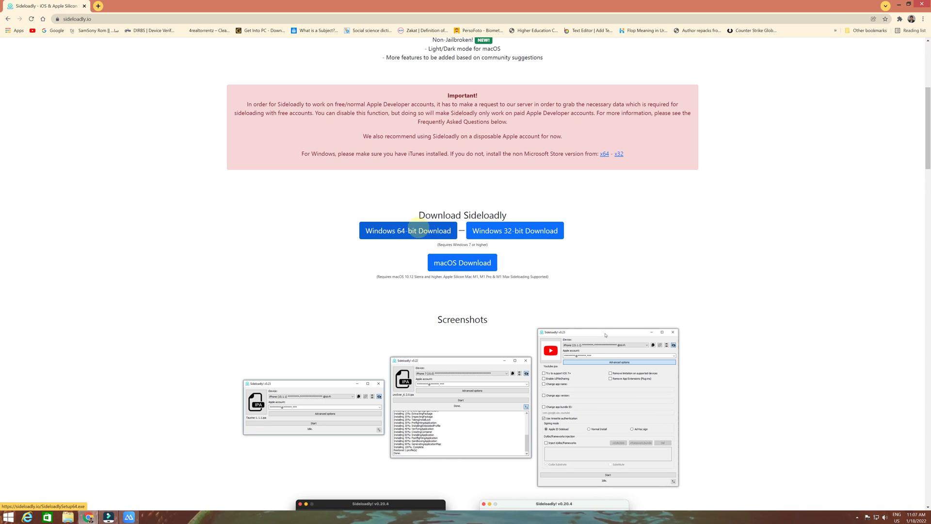
pyautogui.click(899, 5)
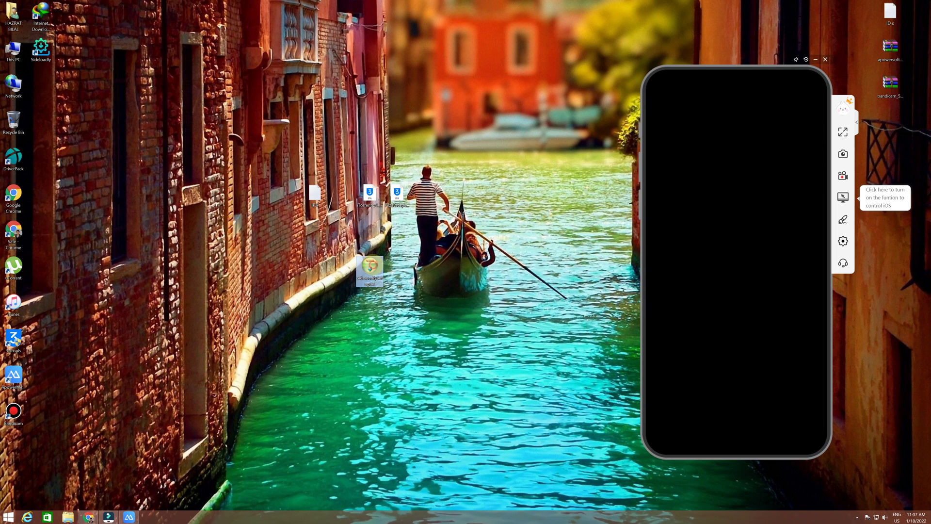
# Step: Place the SideloadlySetup64 installer icon up beside the other desktop icons
pyautogui.click(370, 269)
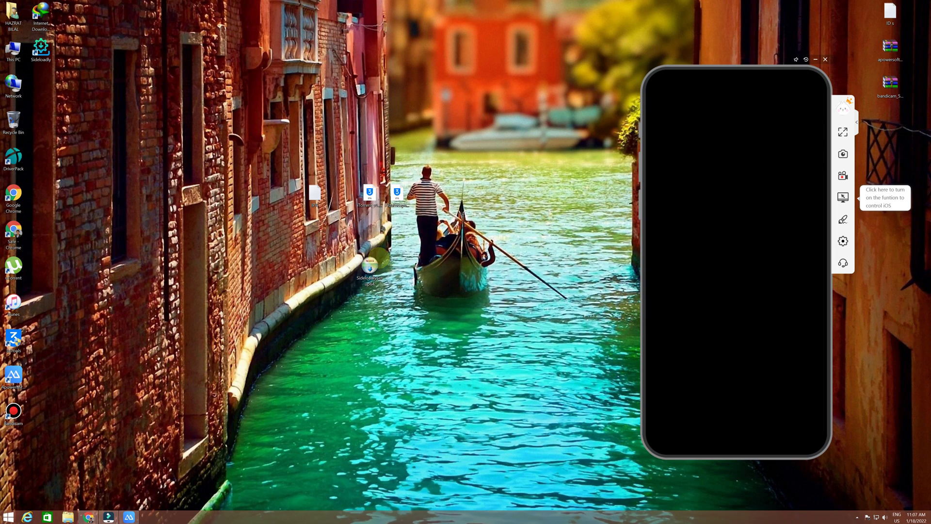
pyautogui.moveTo(369, 269)
pyautogui.mouseDown()
pyautogui.moveTo(343, 231)
pyautogui.moveTo(342, 196)
pyautogui.mouseUp()
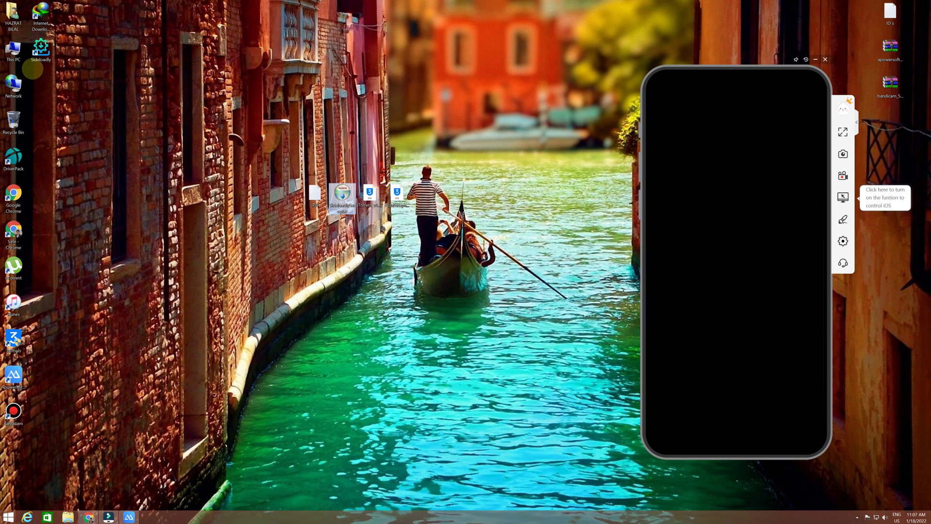
# Step: Launch Sideloadly from its desktop icon
pyautogui.doubleClick(40, 49)
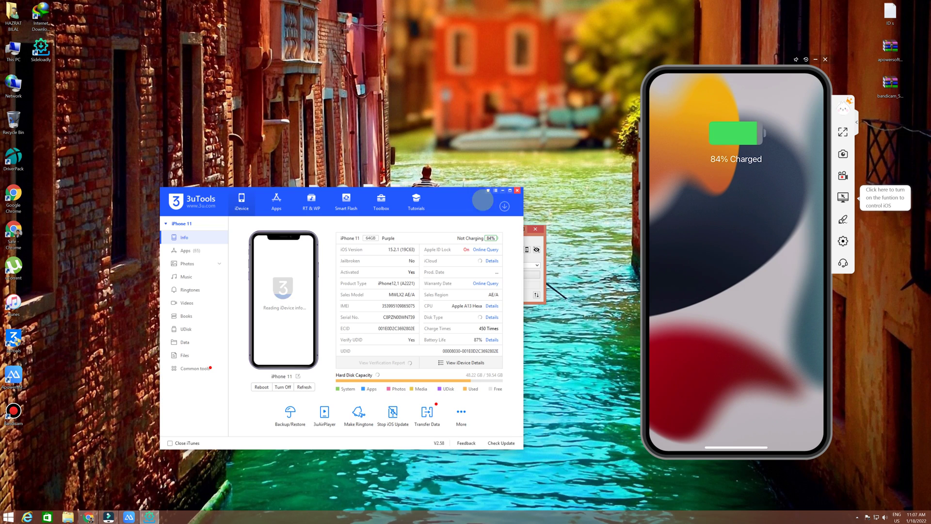
# Step: Dismiss 3uTools and the driver installer, leaving Sideloadly showing the iPhone 11 and Apple account
pyautogui.click(517, 190)
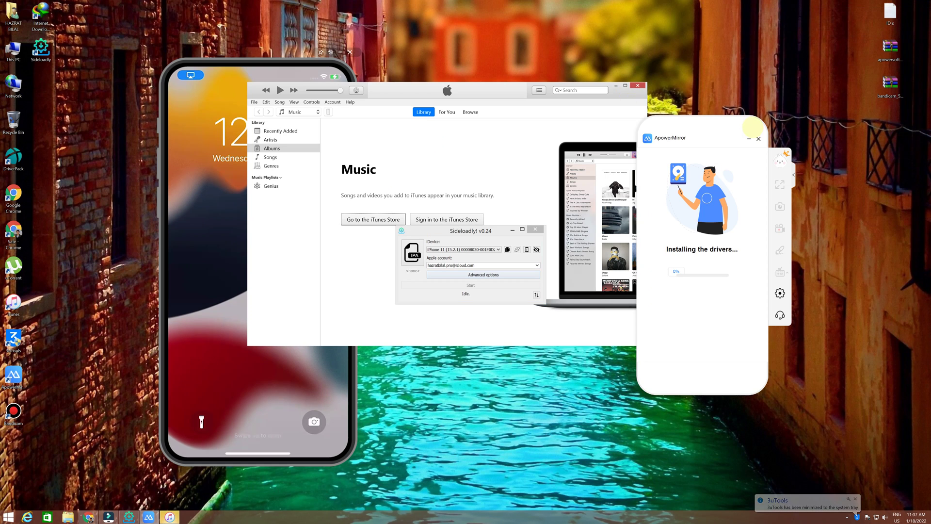
pyautogui.click(751, 129)
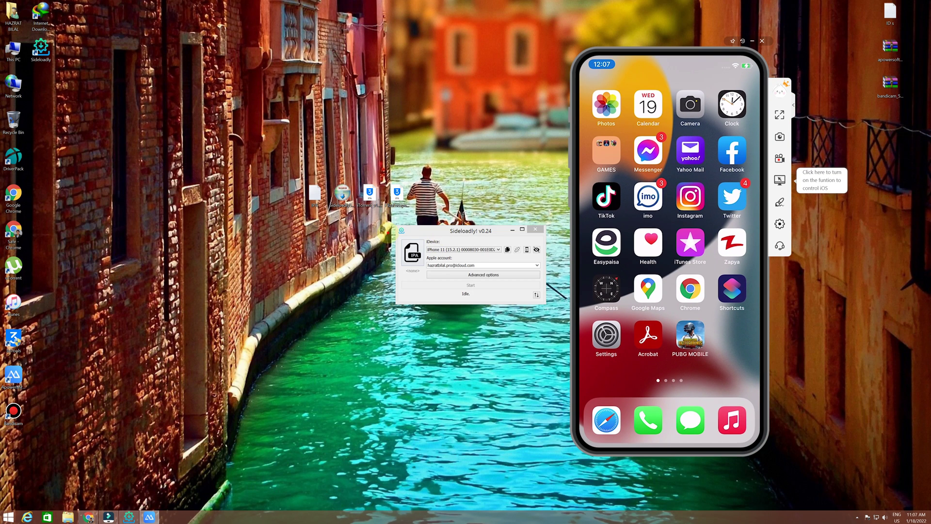
pyautogui.moveTo(430, 232); pyautogui.dragTo(363, 230)
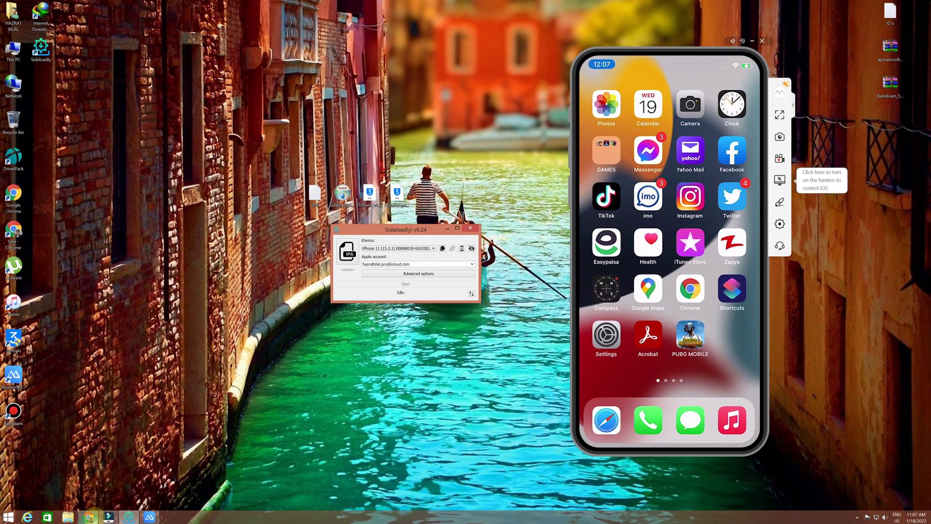
# Step: Search Google for 'itorrent ipa' using the past-search suggestion
pyautogui.click(89, 516)
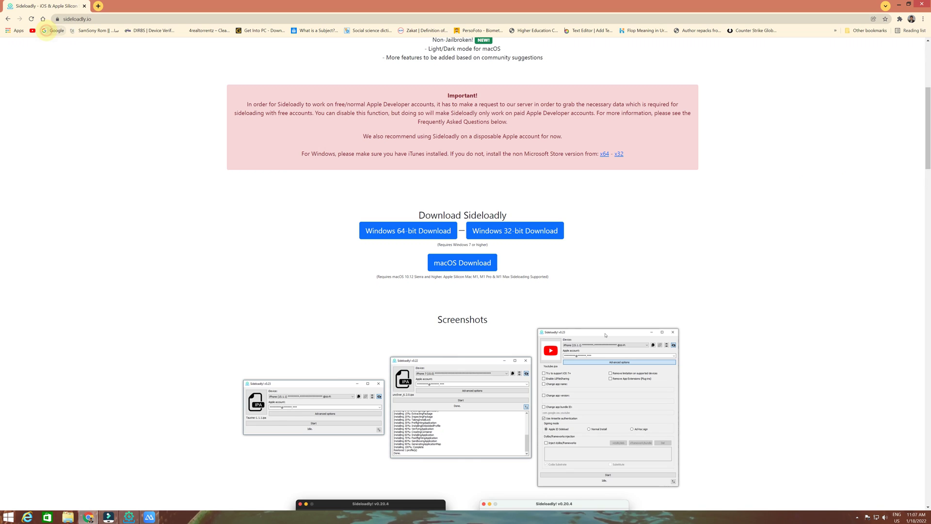
pyautogui.click(53, 31)
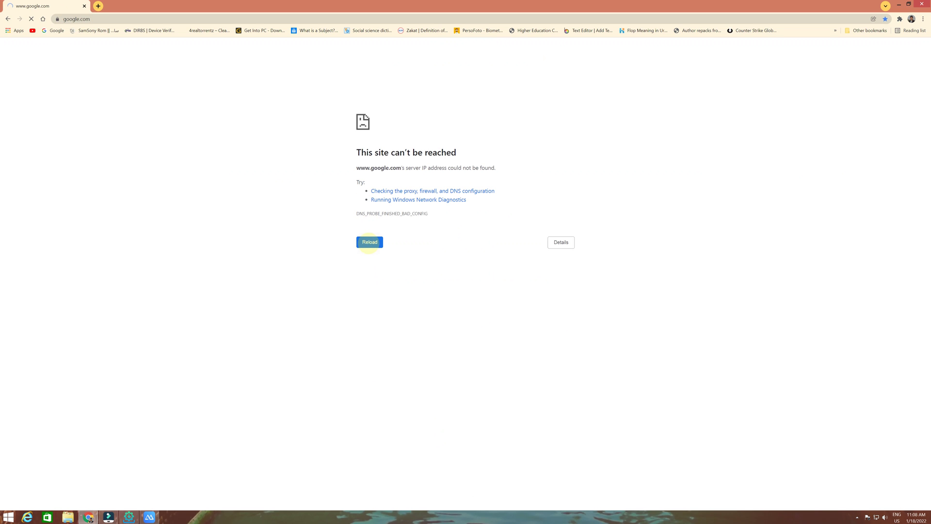
pyautogui.click(399, 183)
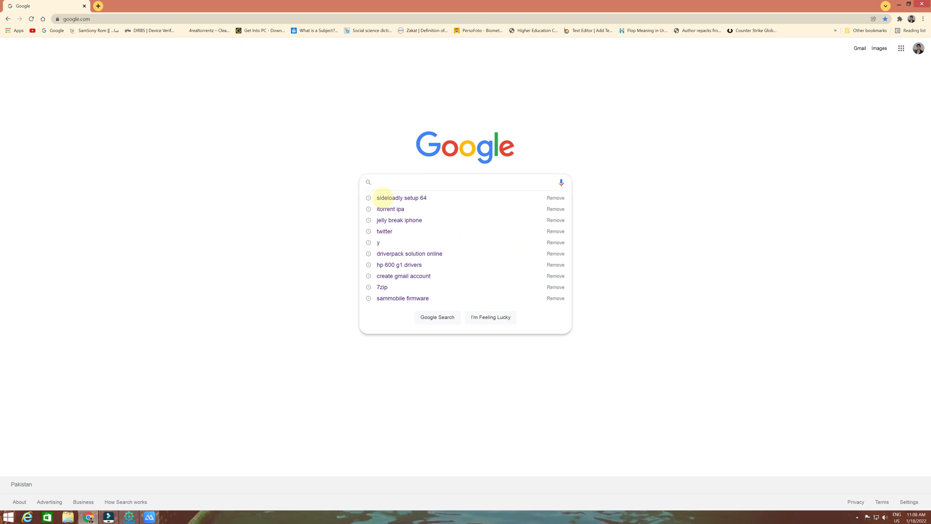
pyautogui.click(382, 209)
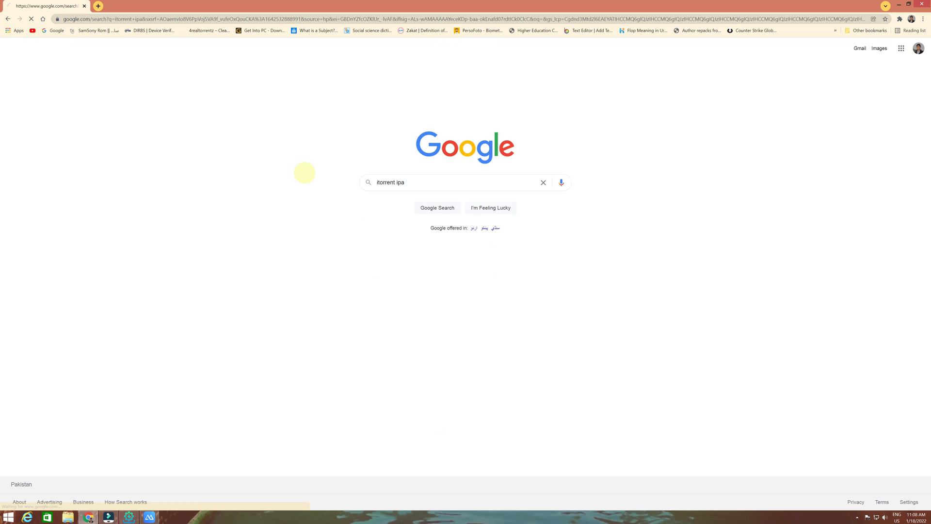
# Step: Reach the iOS Ninja iTorrent download page, then minimize Chrome to the desktop
pyautogui.click(97, 118)
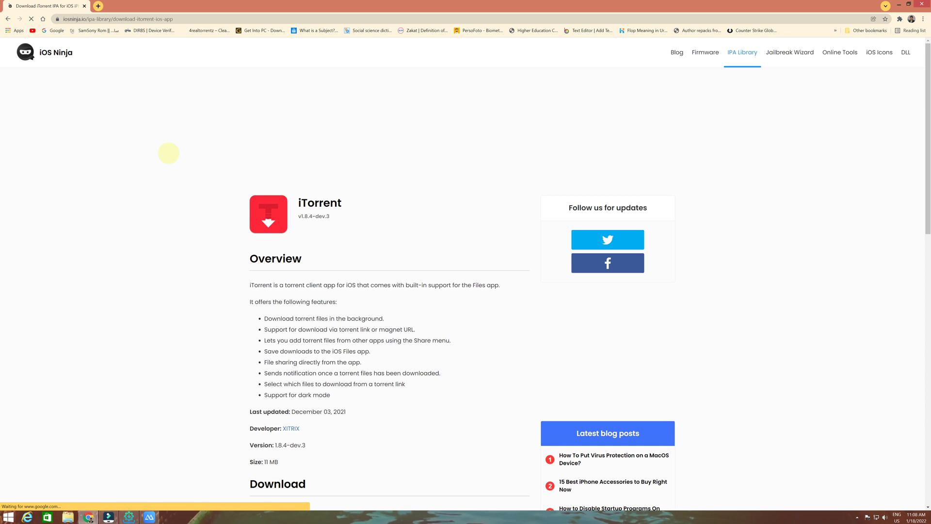
pyautogui.scroll(-3, 294, 233)
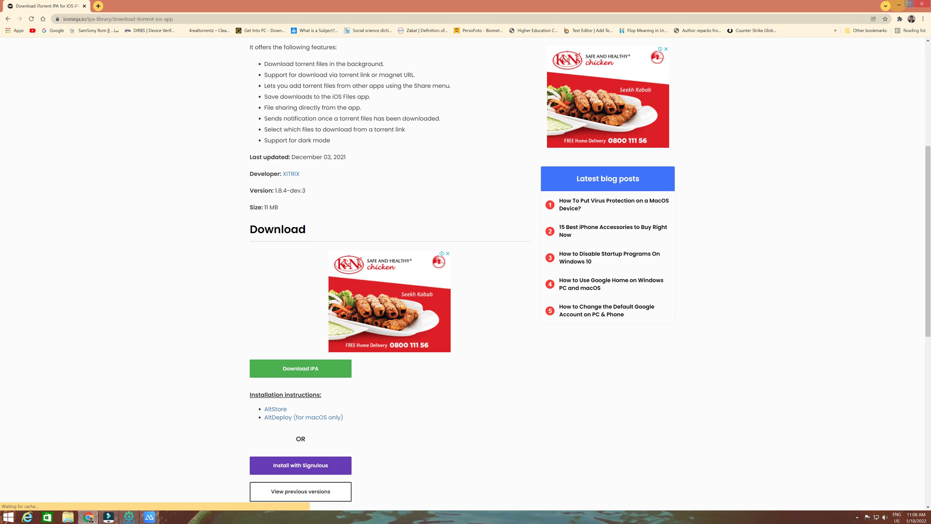
pyautogui.click(897, 3)
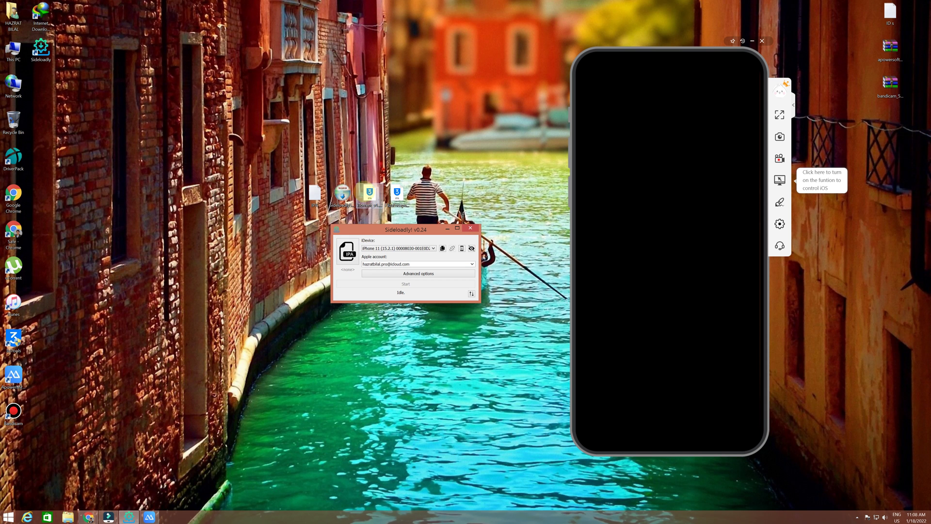
# Step: Place the iTorrent and FilzaEscaped IPA icons together near the Sideloadly window
pyautogui.moveTo(364, 192); pyautogui.dragTo(236, 121)
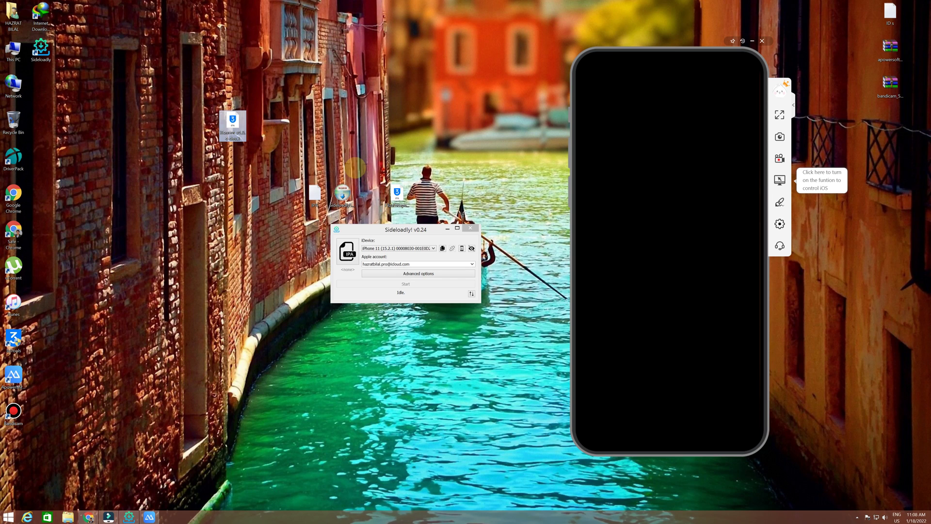
pyautogui.moveTo(396, 192); pyautogui.dragTo(288, 124)
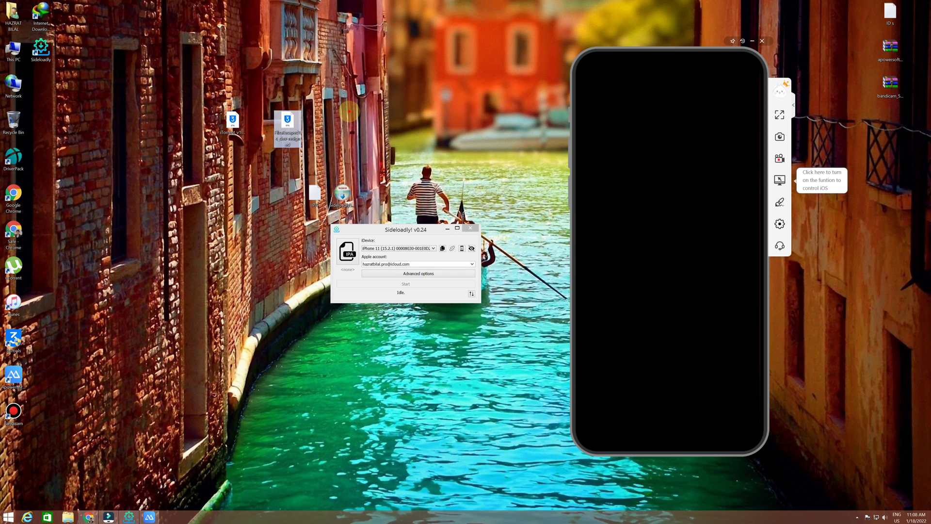
pyautogui.moveTo(349, 112); pyautogui.dragTo(372, 127)
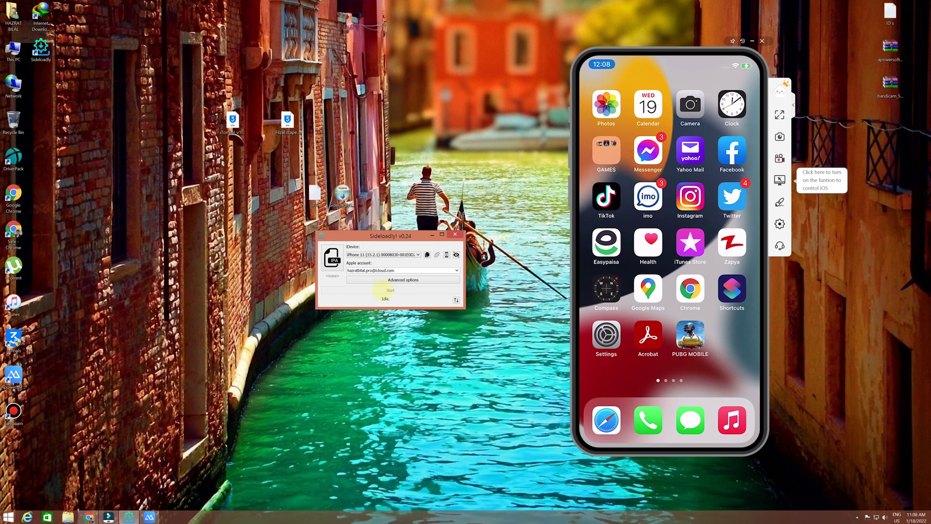
# Step: Mask the device ID and Apple account, then load the iTorrent IPA into Sideloadly
pyautogui.click(457, 254)
pyautogui.click(457, 253)
pyautogui.click(456, 255)
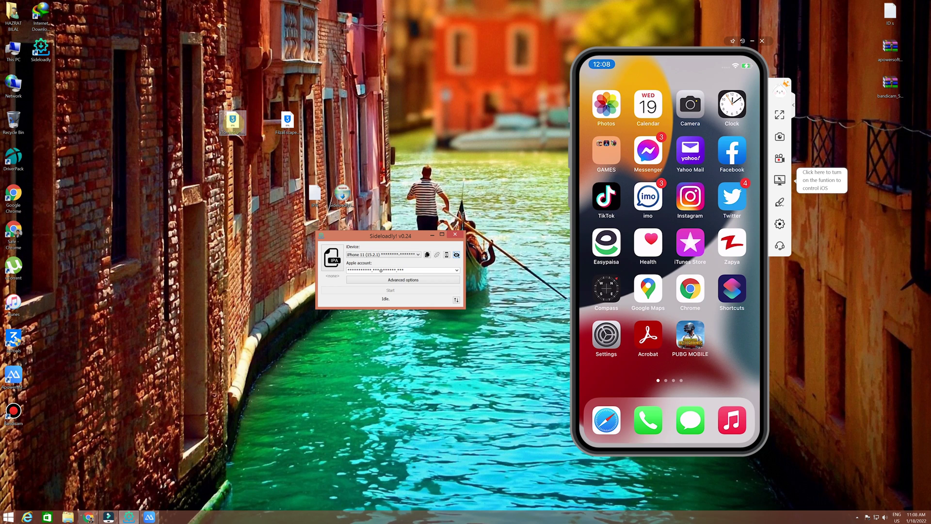
pyautogui.moveTo(232, 125)
pyautogui.mouseDown()
pyautogui.moveTo(311, 263)
pyautogui.moveTo(339, 269)
pyautogui.mouseUp()
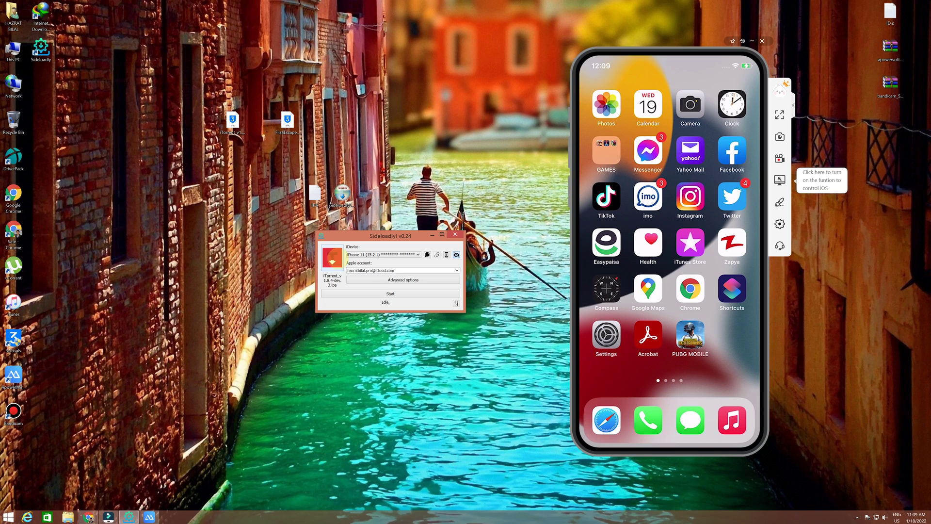
# Step: Start the iTorrent install and retry Start after each NewConnectionError until it proceeds
pyautogui.click(387, 294)
pyautogui.click(384, 294)
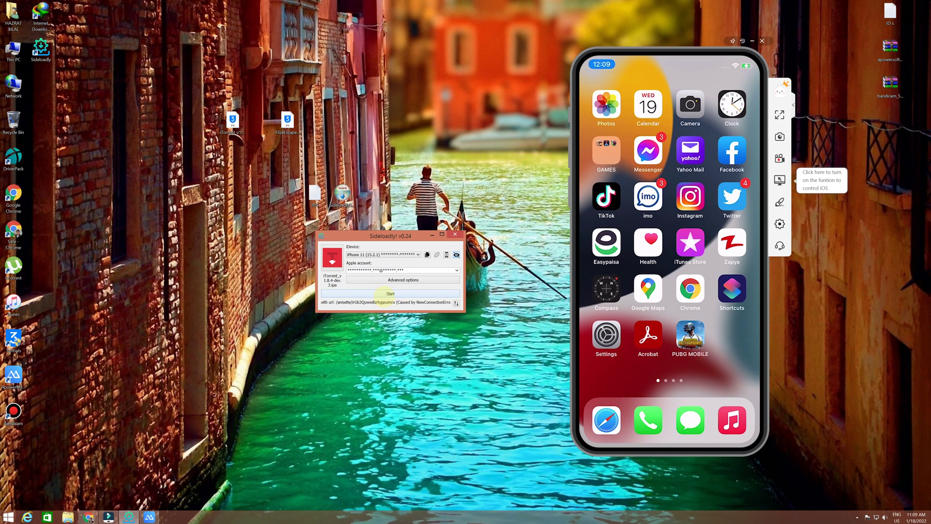
pyautogui.click(390, 295)
pyautogui.click(400, 292)
# Step: Retry Start once more so the iTorrent install completes and its icon appears
pyautogui.click(402, 294)
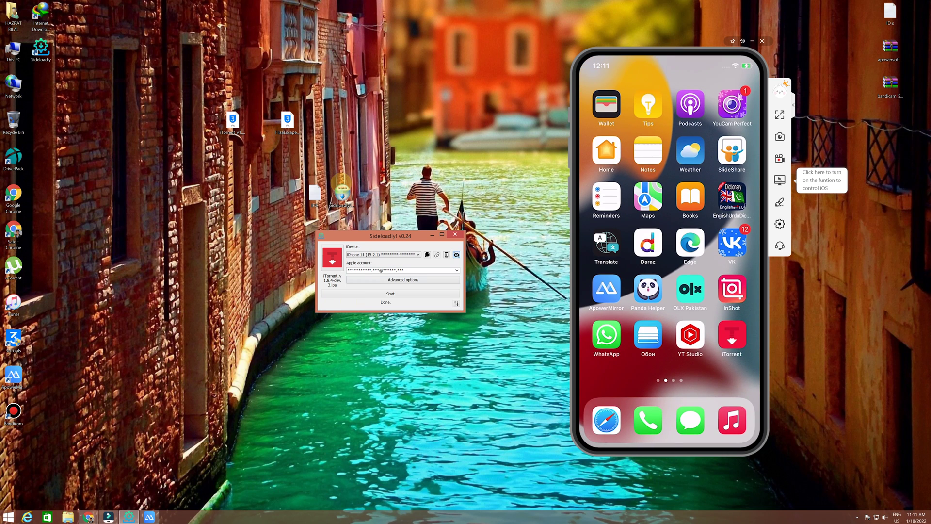
# Step: Drag the FilzaEscaped IPA into Sideloadly, start its install and retry after the connection error
pyautogui.click(276, 130)
pyautogui.moveTo(287, 138)
pyautogui.mouseDown()
pyautogui.moveTo(282, 259)
pyautogui.moveTo(334, 264)
pyautogui.mouseUp()
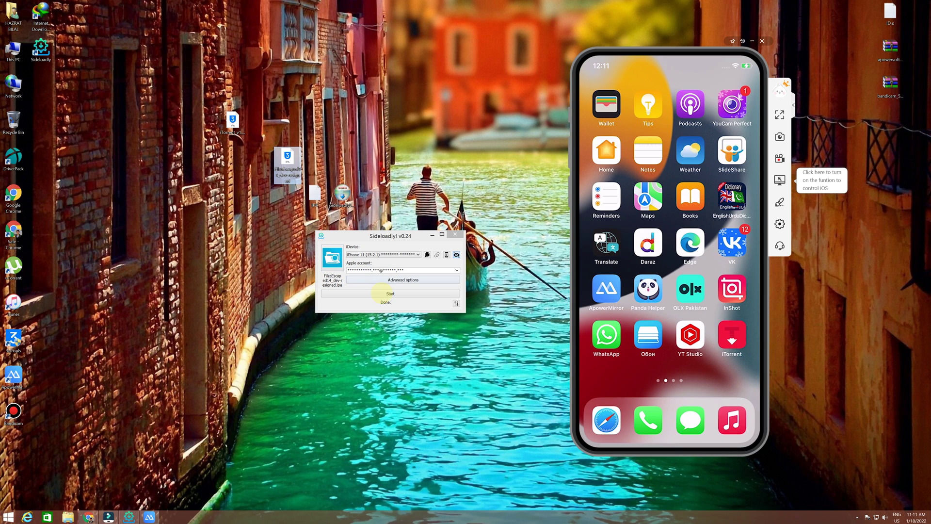
pyautogui.click(386, 292)
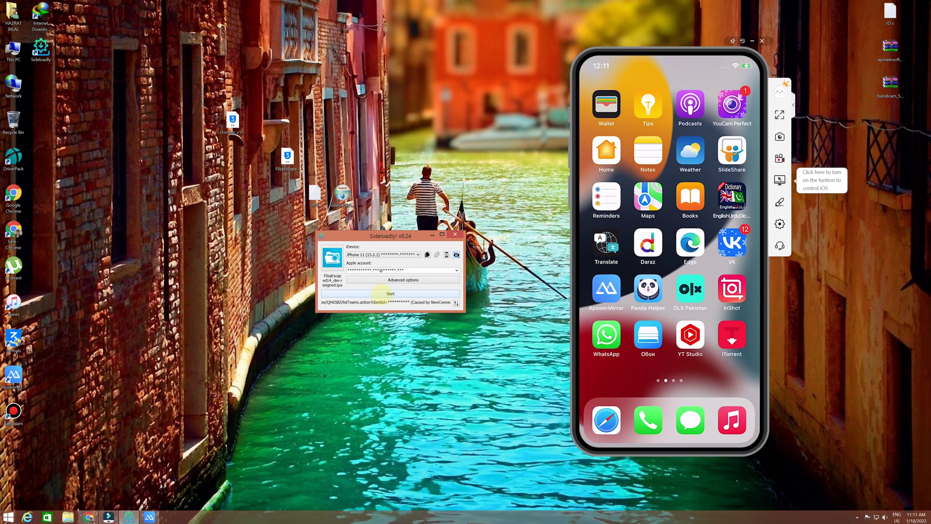
pyautogui.click(383, 294)
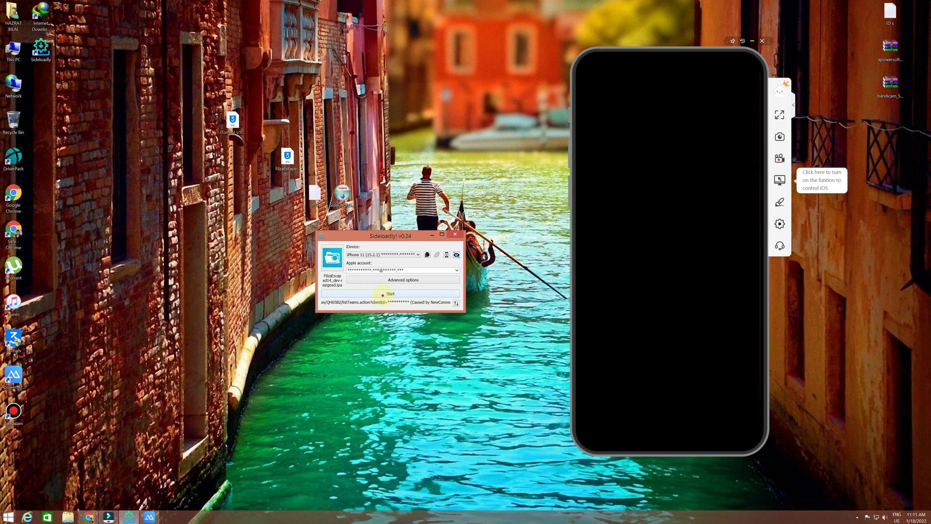
# Step: Retry Start once more so the FilzaEscaped install finishes with status Done
pyautogui.click(389, 293)
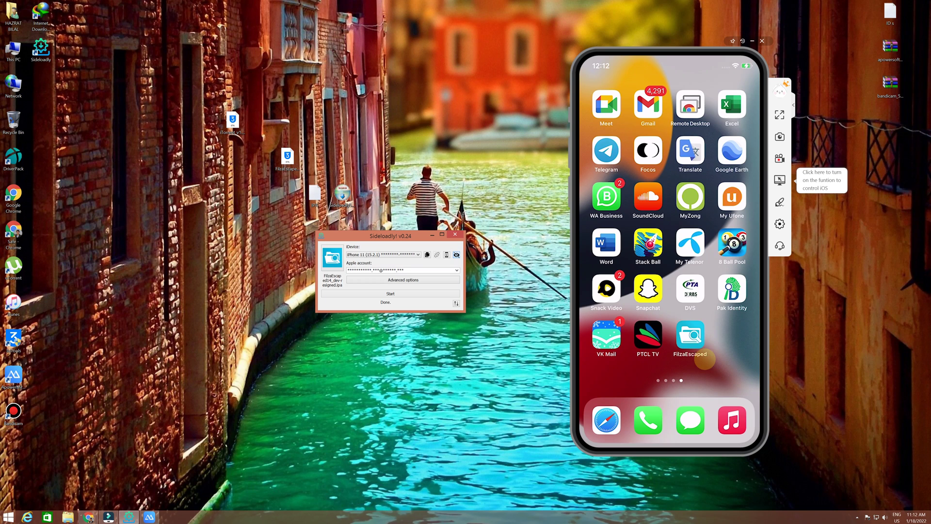
pyautogui.click(690, 357)
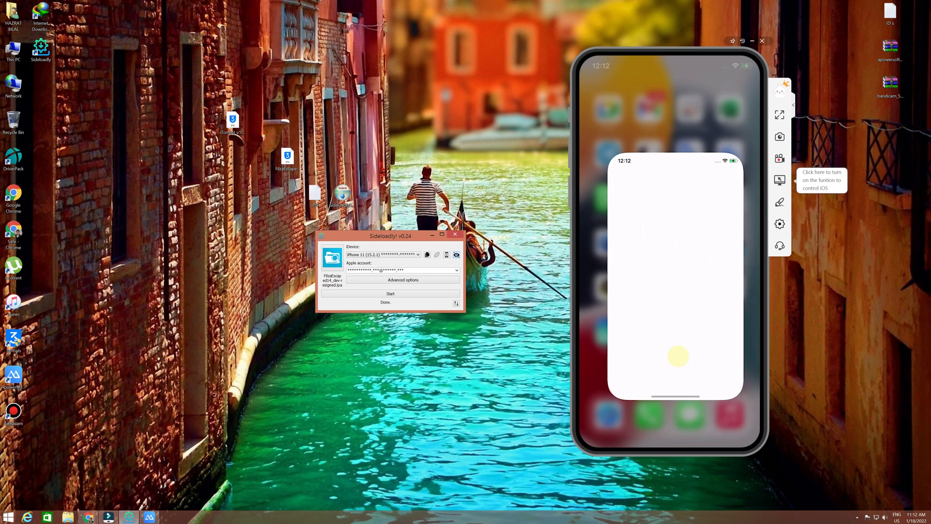
pyautogui.click(690, 356)
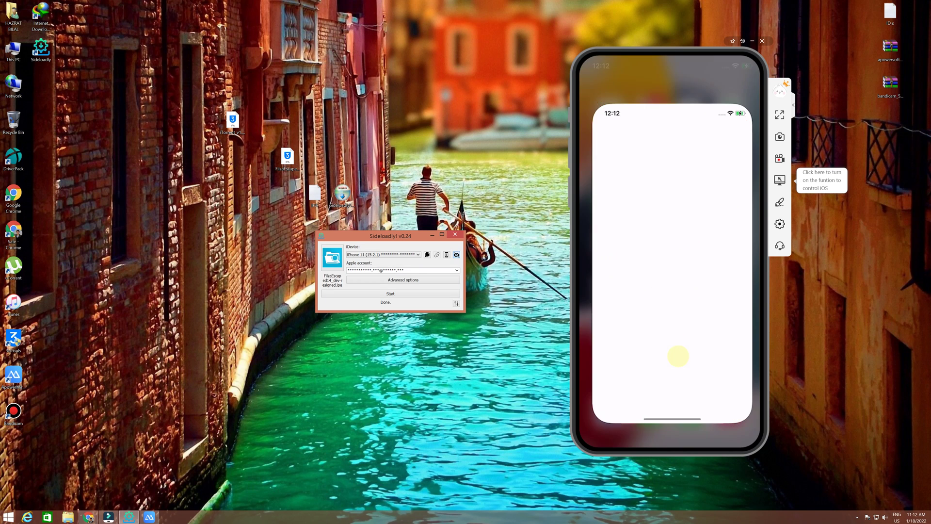